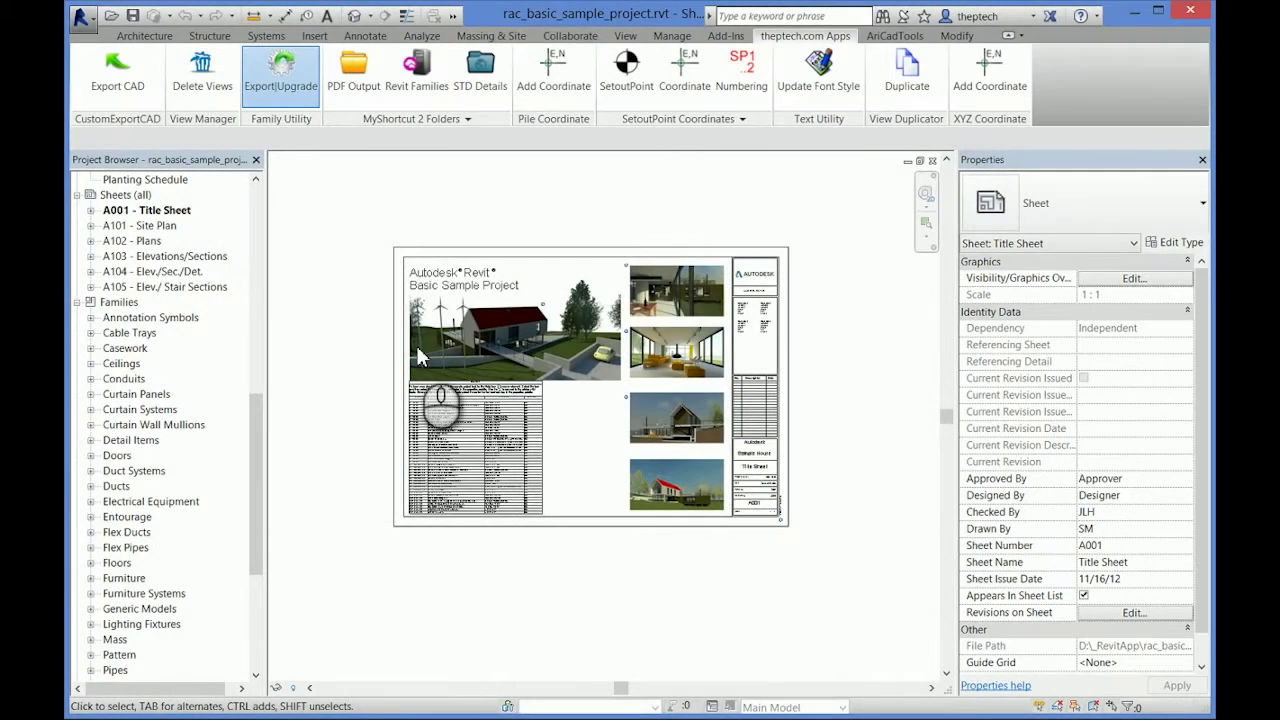
- Look over the Family Utility's extract and upgrade options, then close the utility
left_click(423, 357)
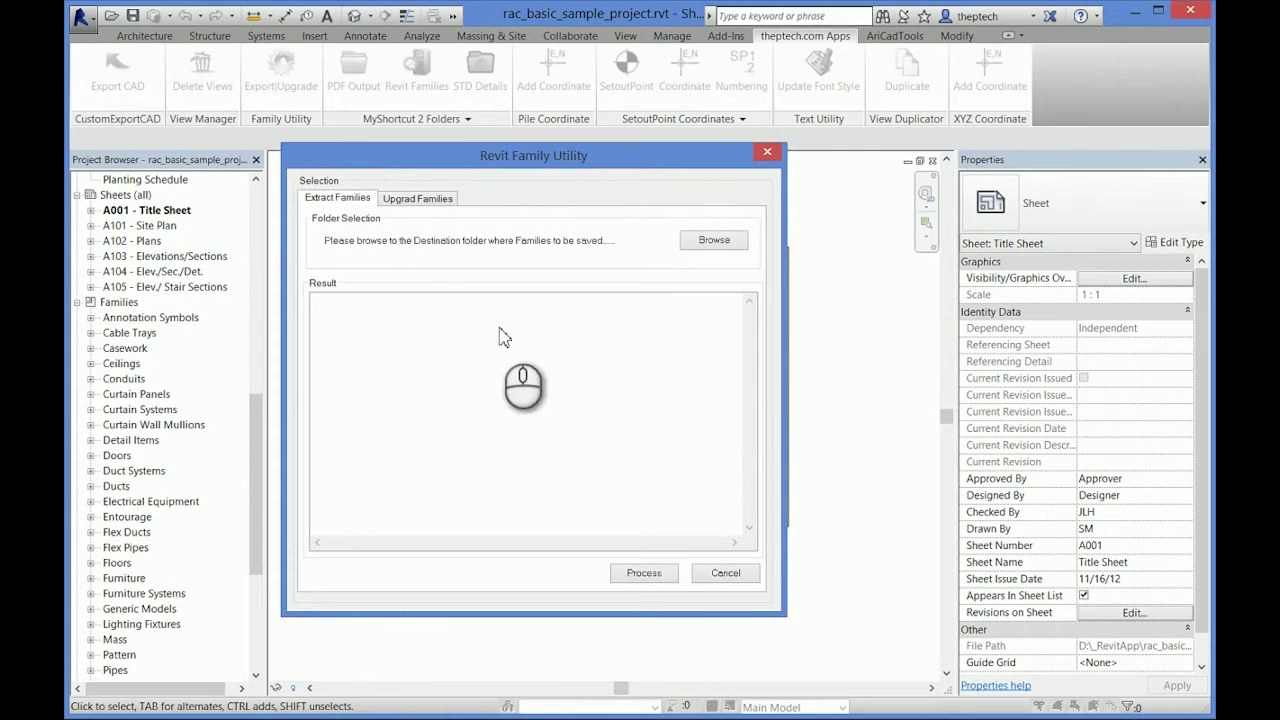
left_click_drag(470, 160, 562, 167)
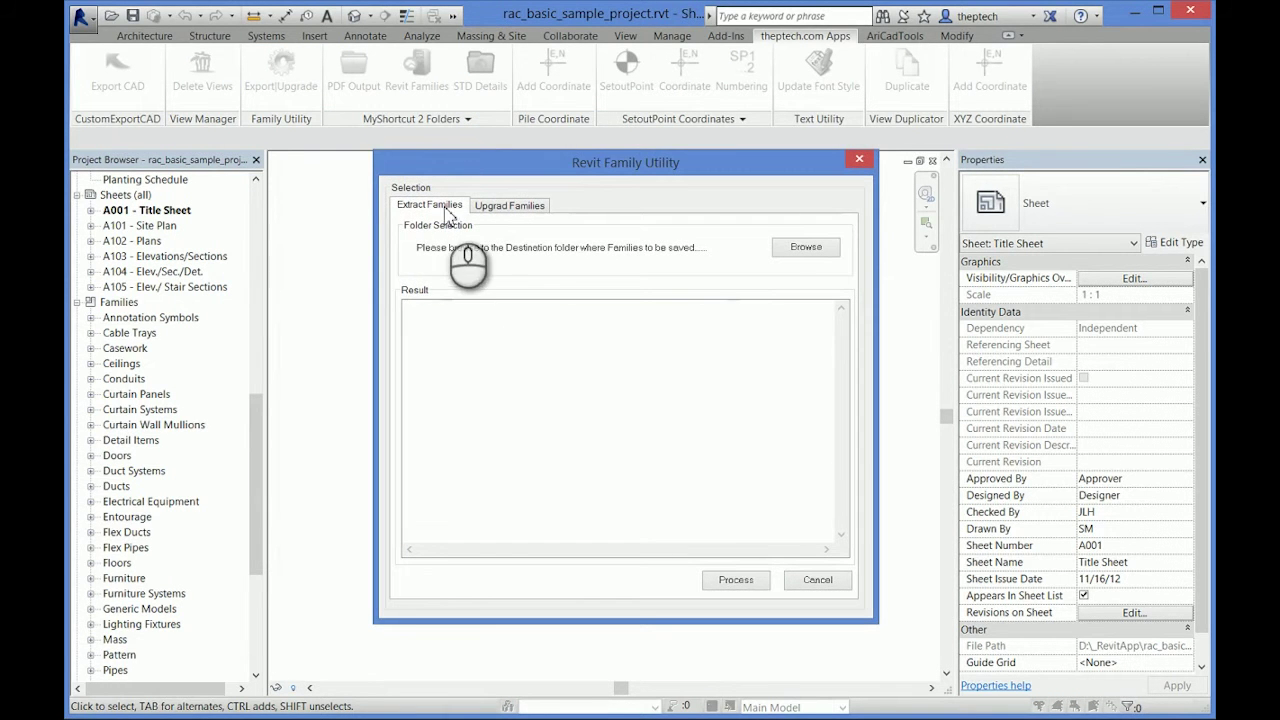
left_click(510, 205)
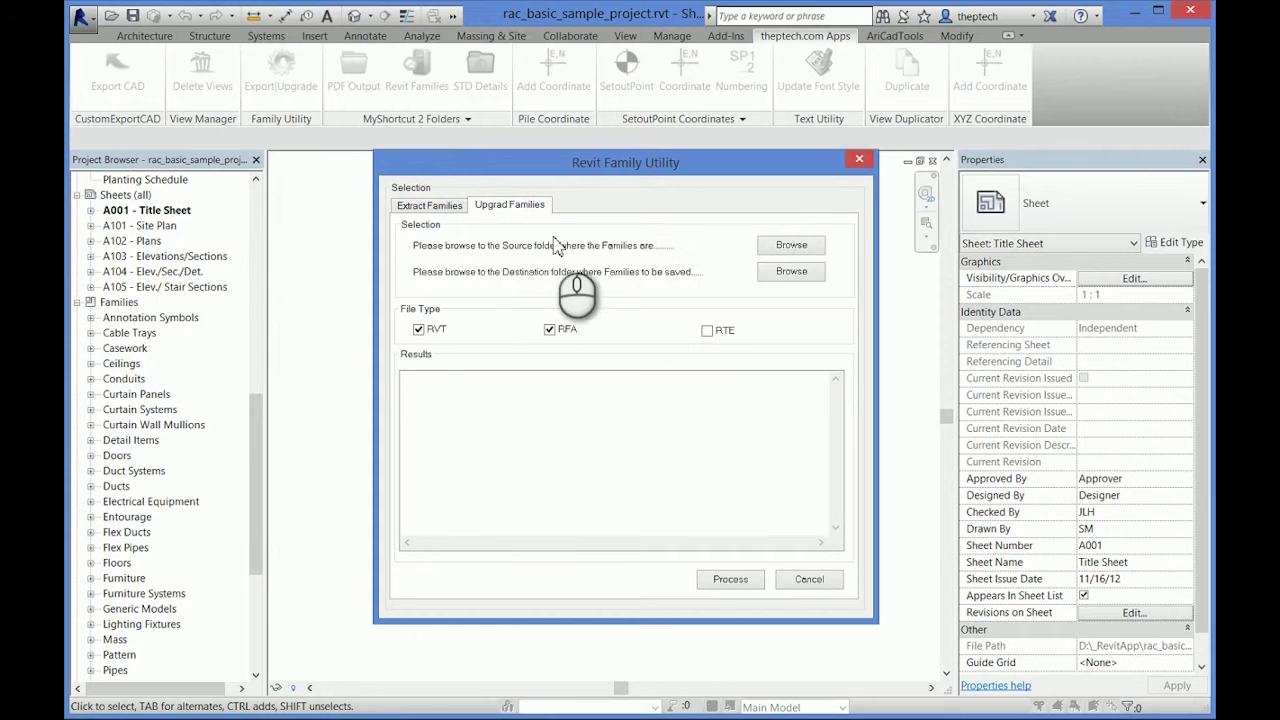
left_click(429, 205)
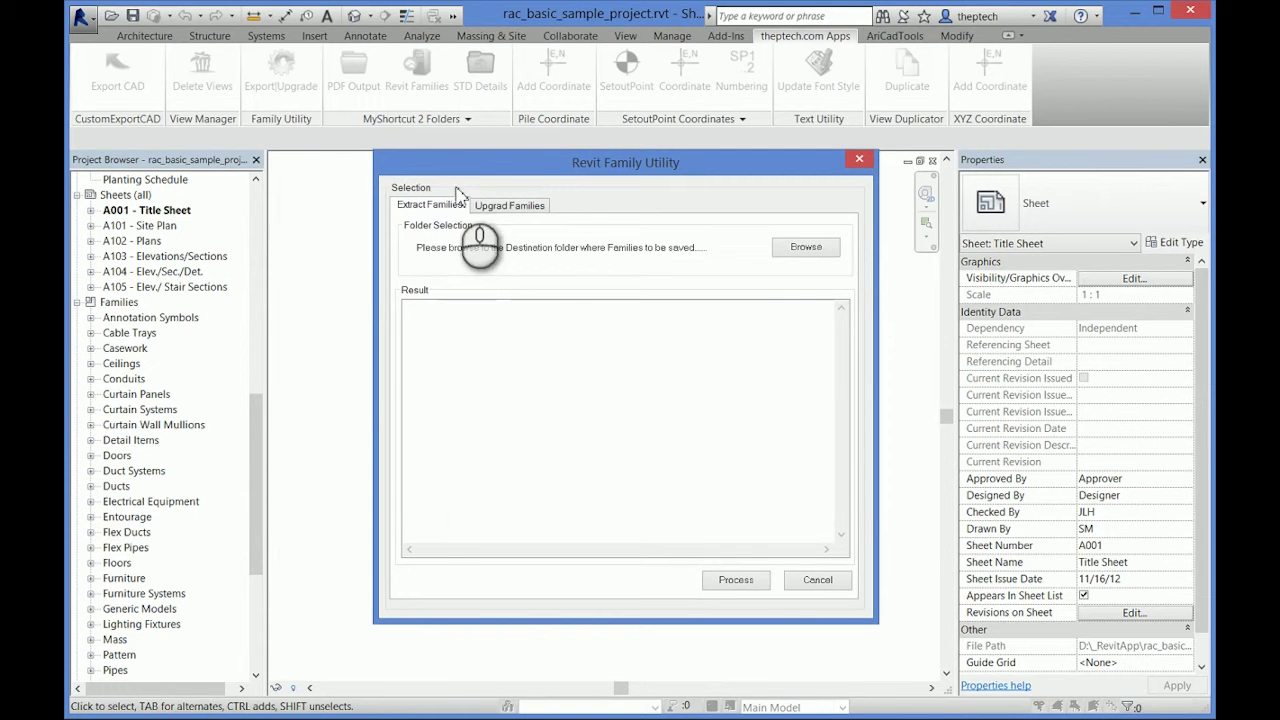
left_click(860, 162)
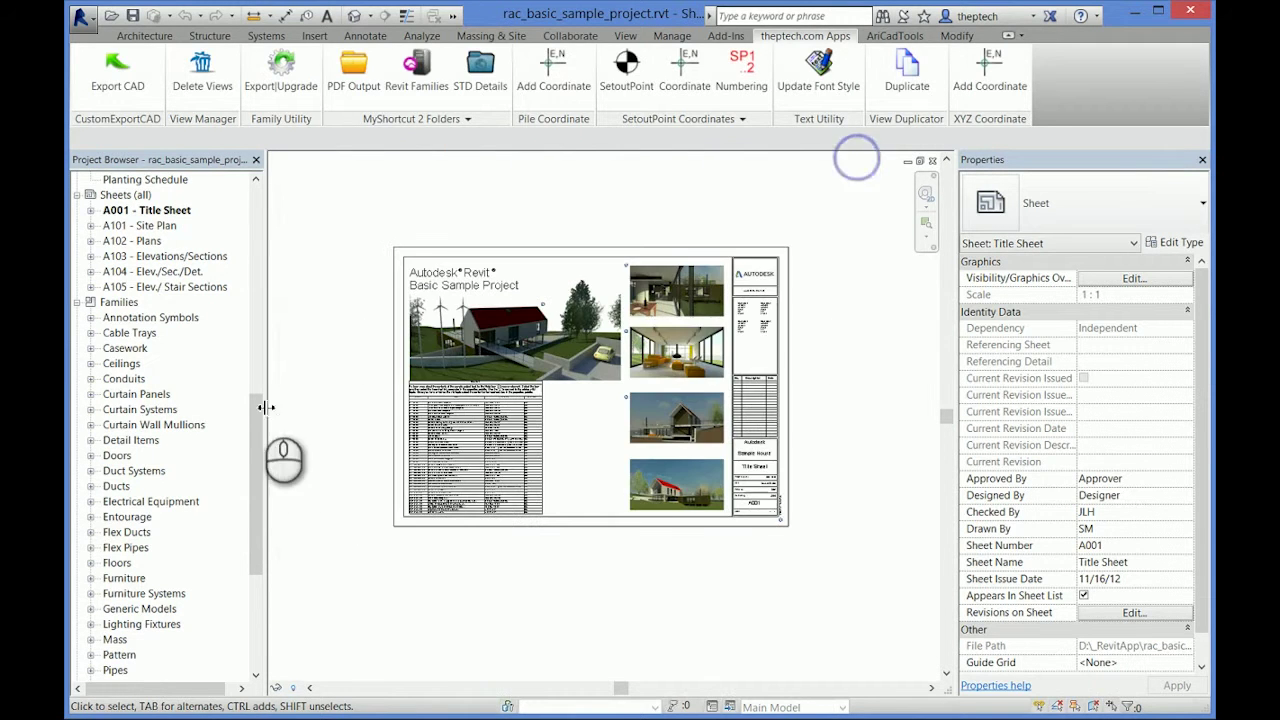
left_click_drag(255, 445, 300, 329)
left_click(309, 297)
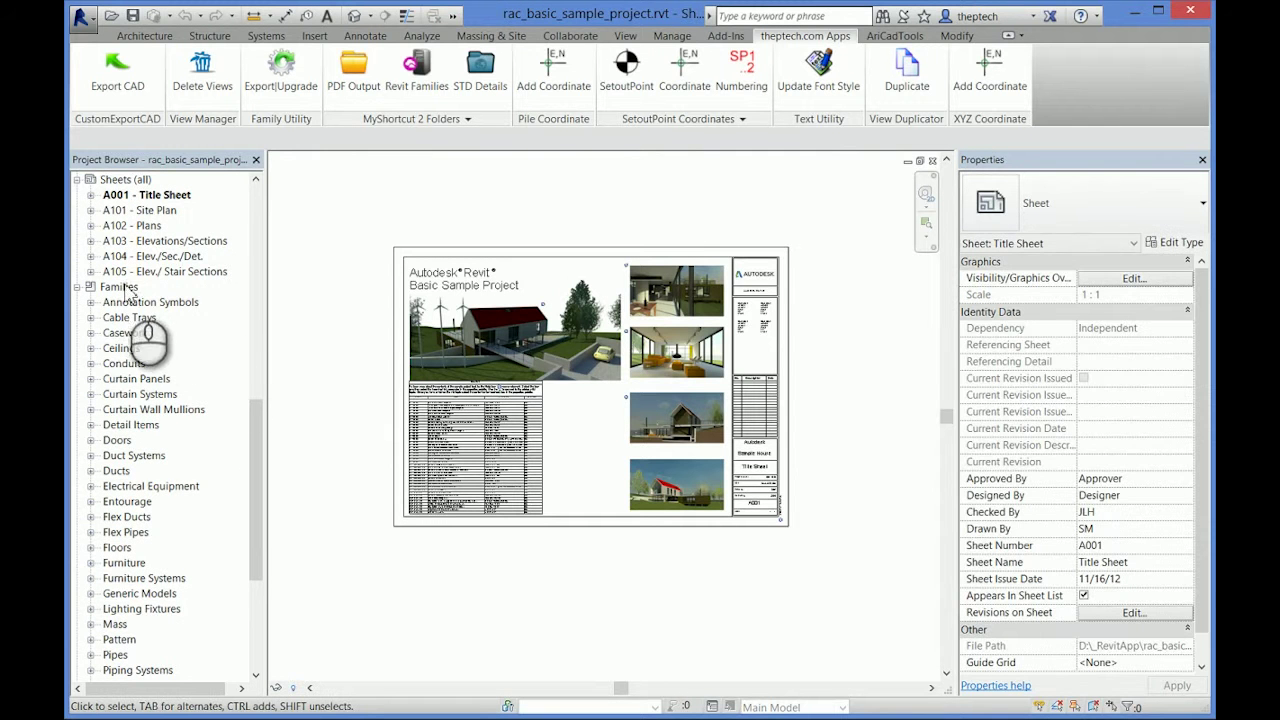
left_click_drag(255, 496, 365, 400)
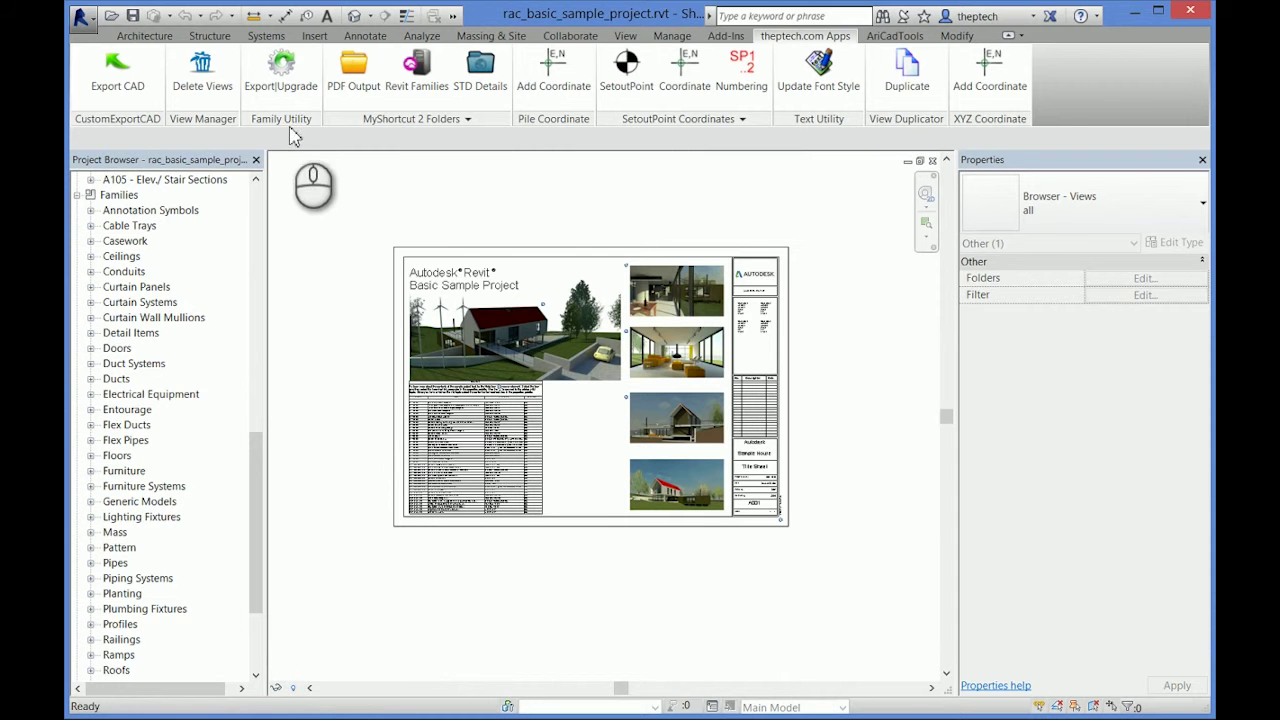
- Set the Extract Families destination to revit2016 > ProjectFamilies and start processing
left_click(290, 92)
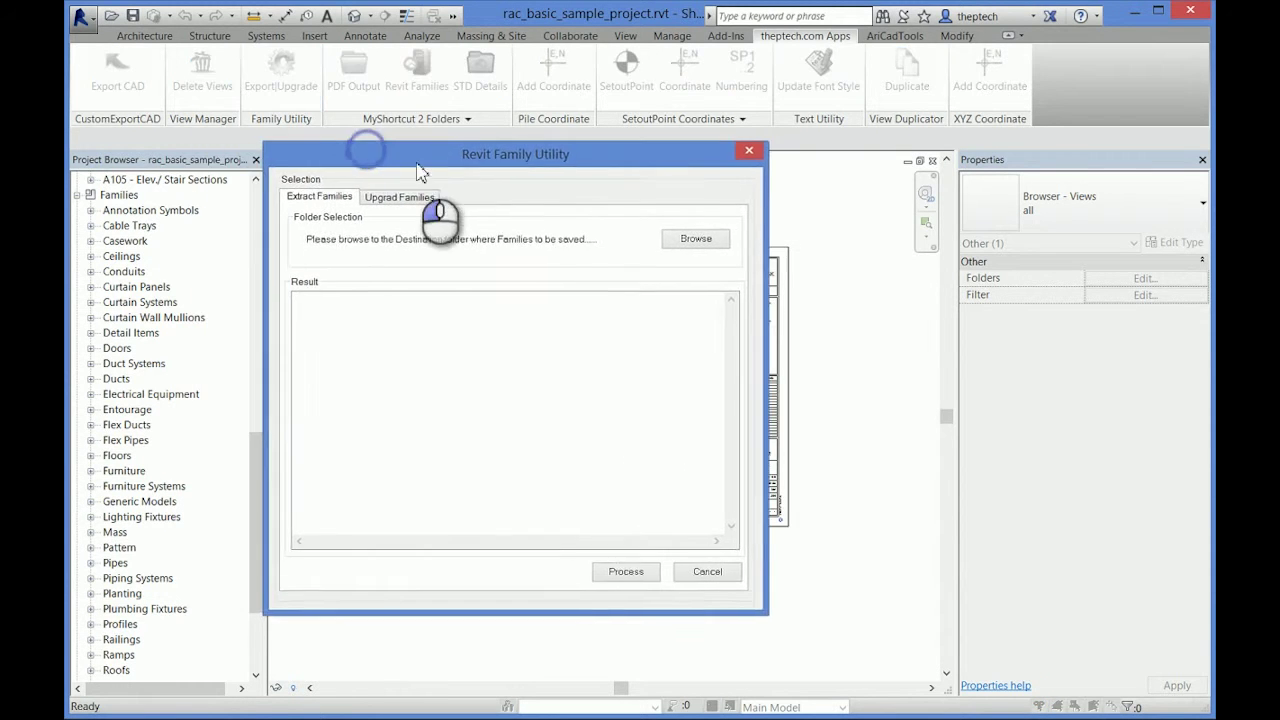
left_click(693, 242)
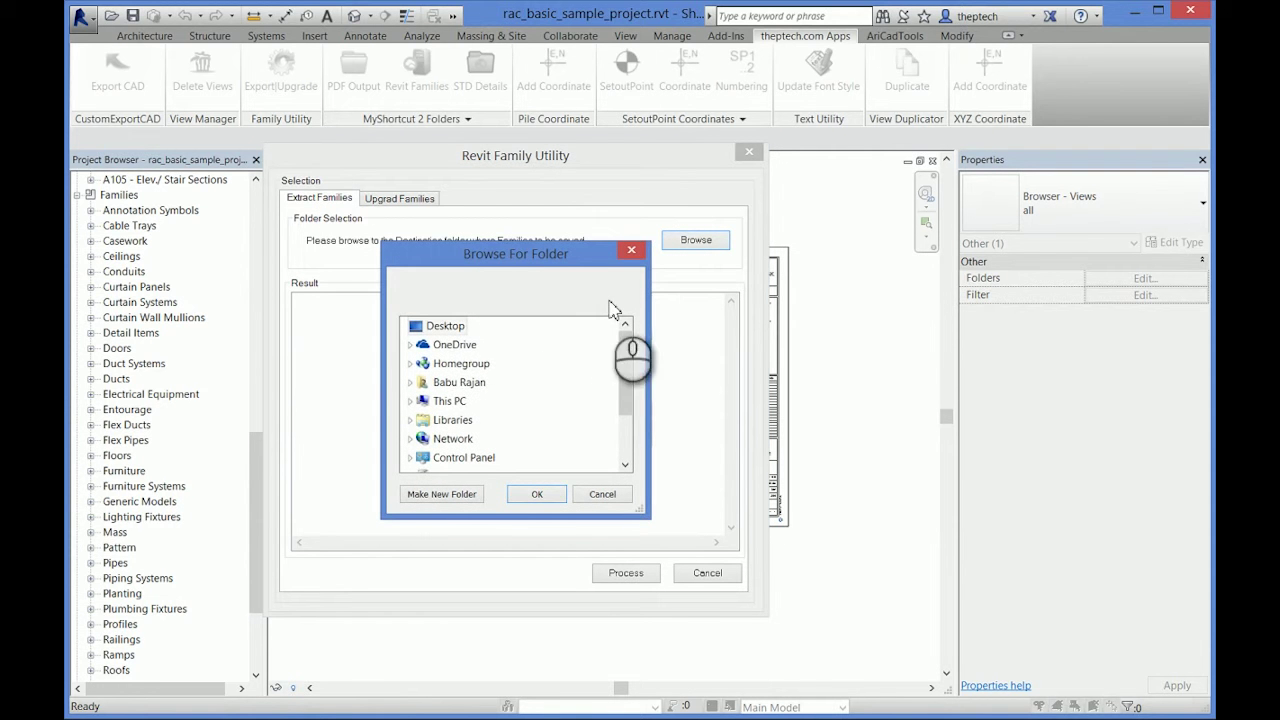
left_click_drag(624, 360, 626, 455)
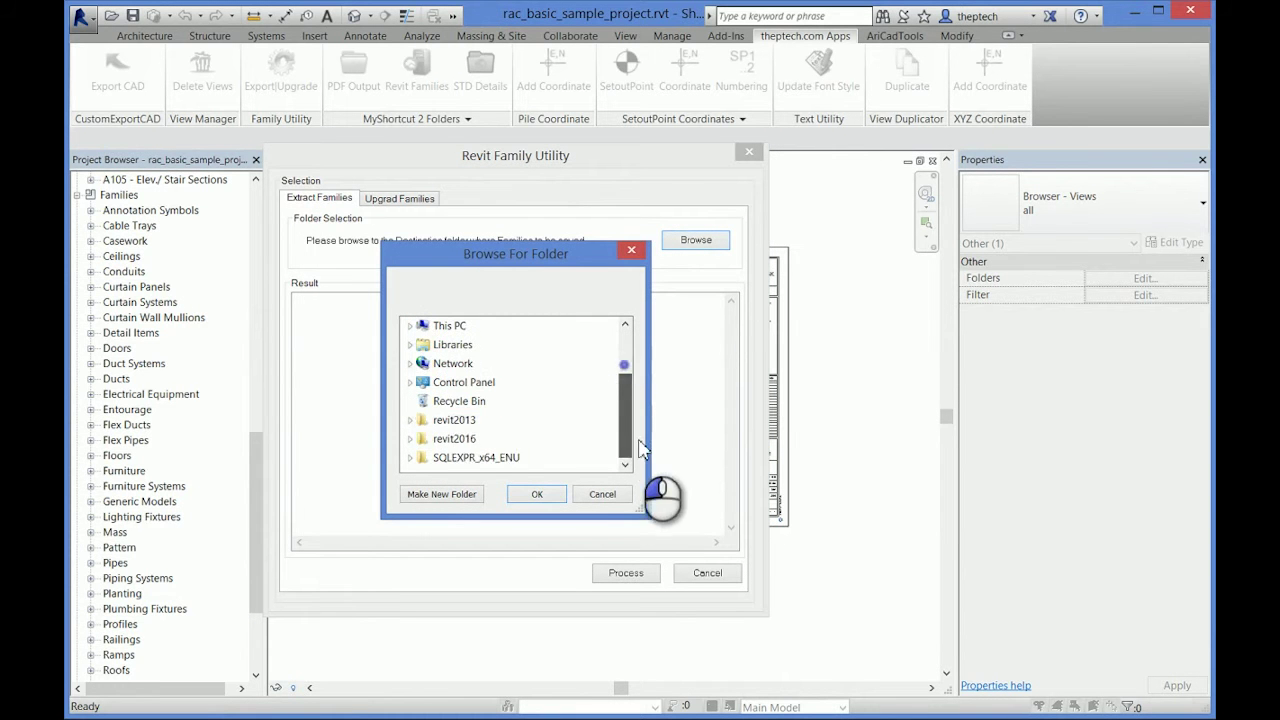
left_click(460, 441)
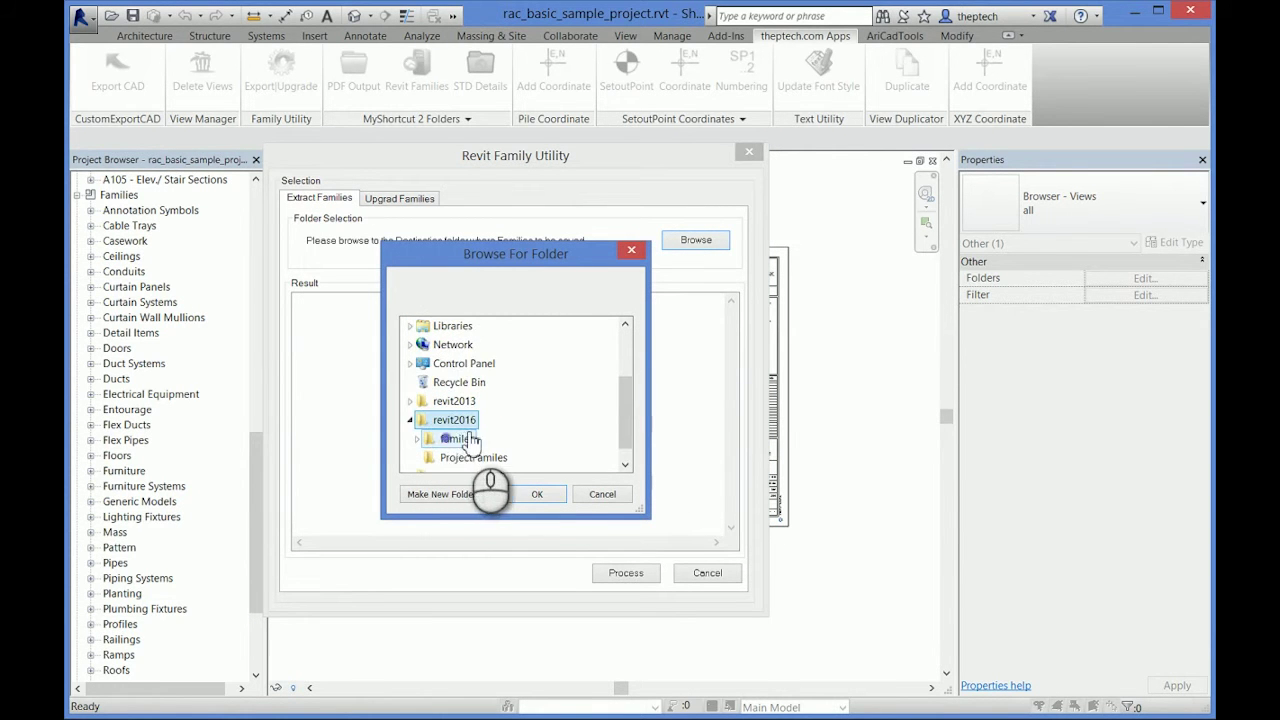
left_click(471, 457)
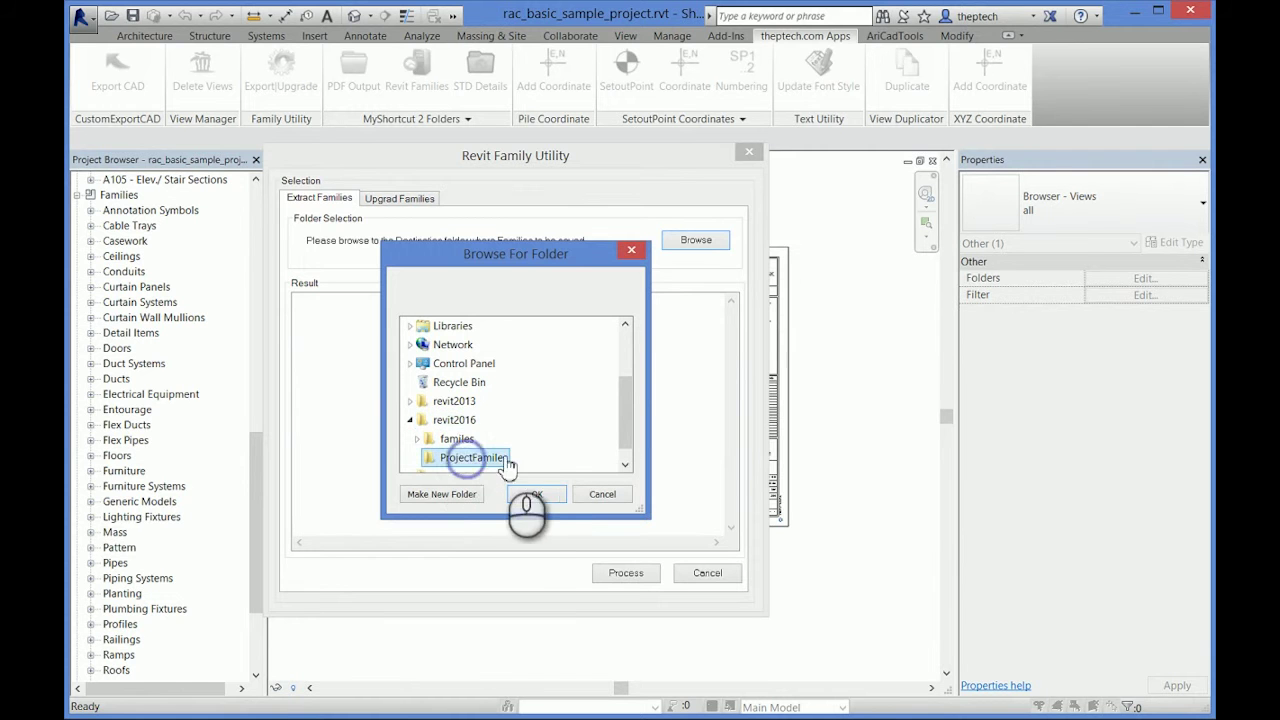
left_click(531, 495)
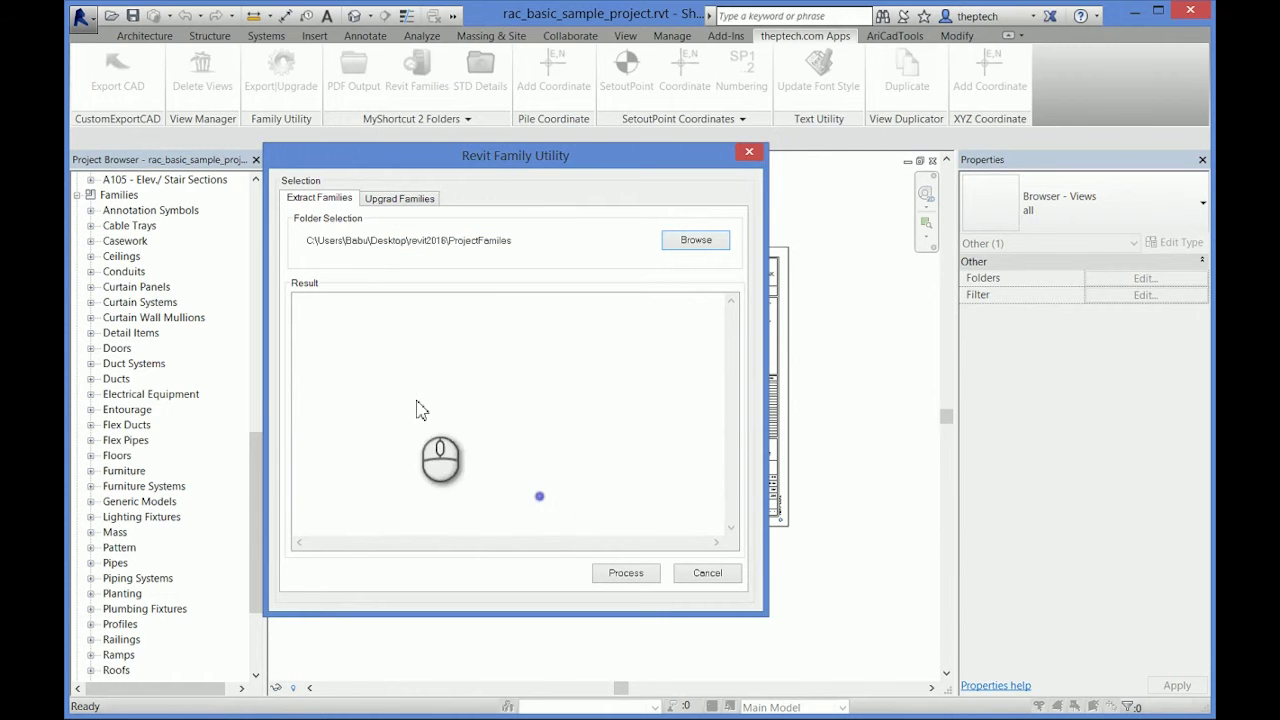
left_click(641, 578)
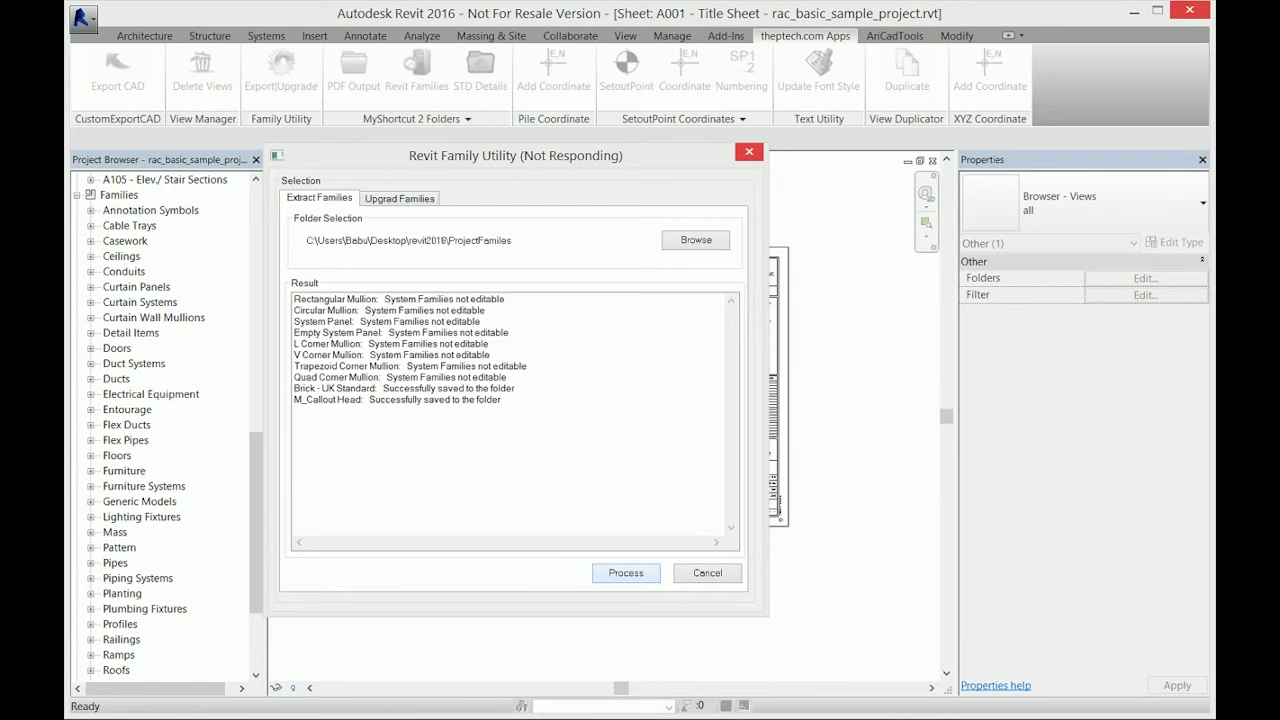
- Browse to Desktop > revit2016 > ProjectFamilies in File Explorer to review the 21 extracted .rfa files
left_click(304, 700)
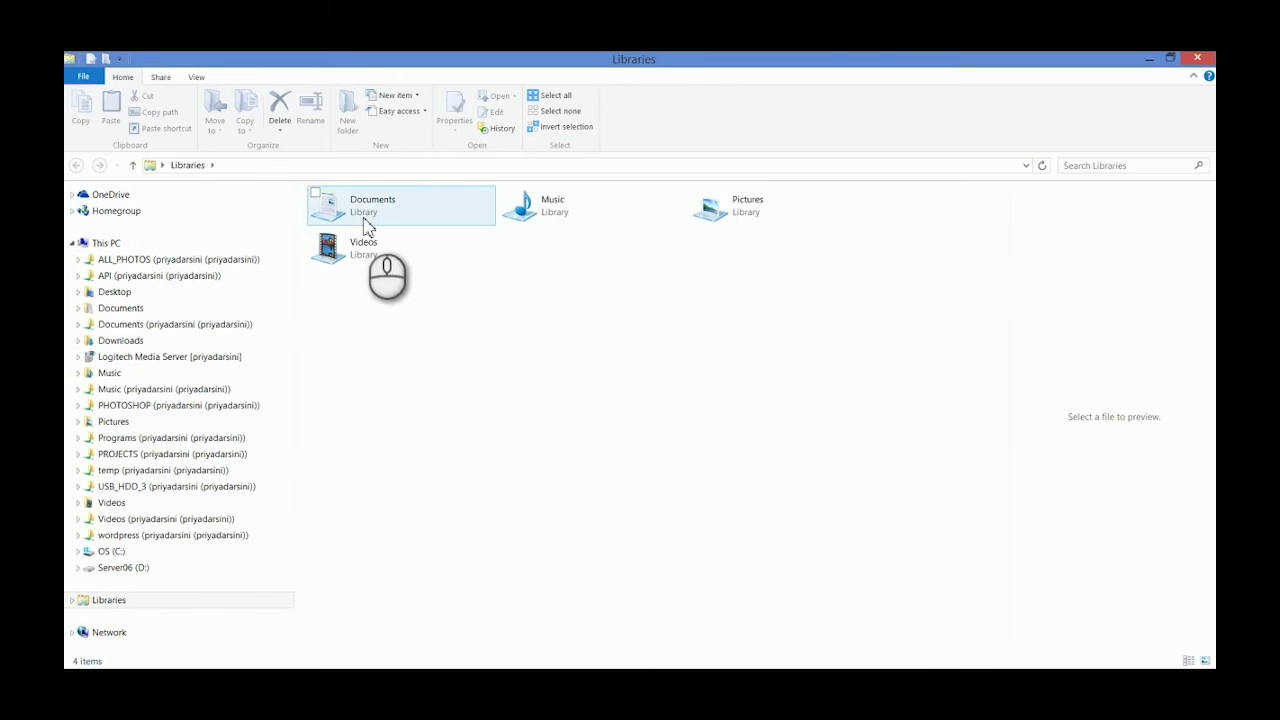
left_click(106, 242)
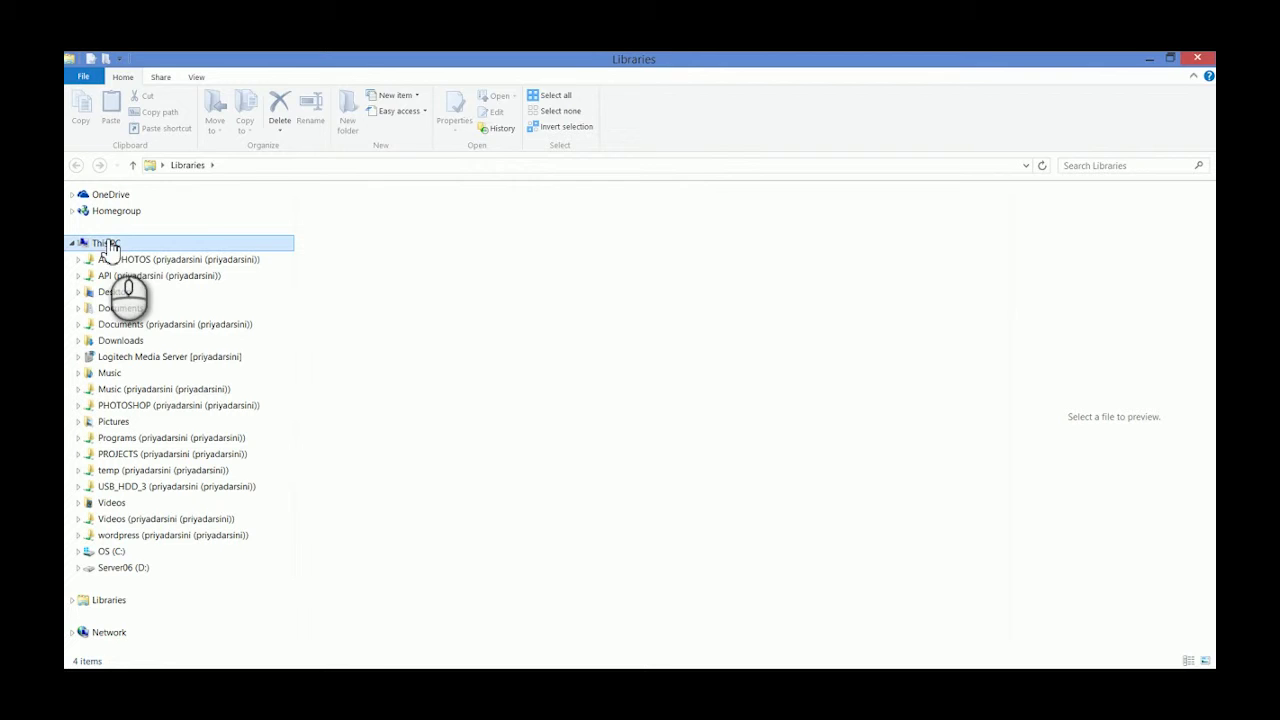
left_click(358, 275)
double_click(358, 275)
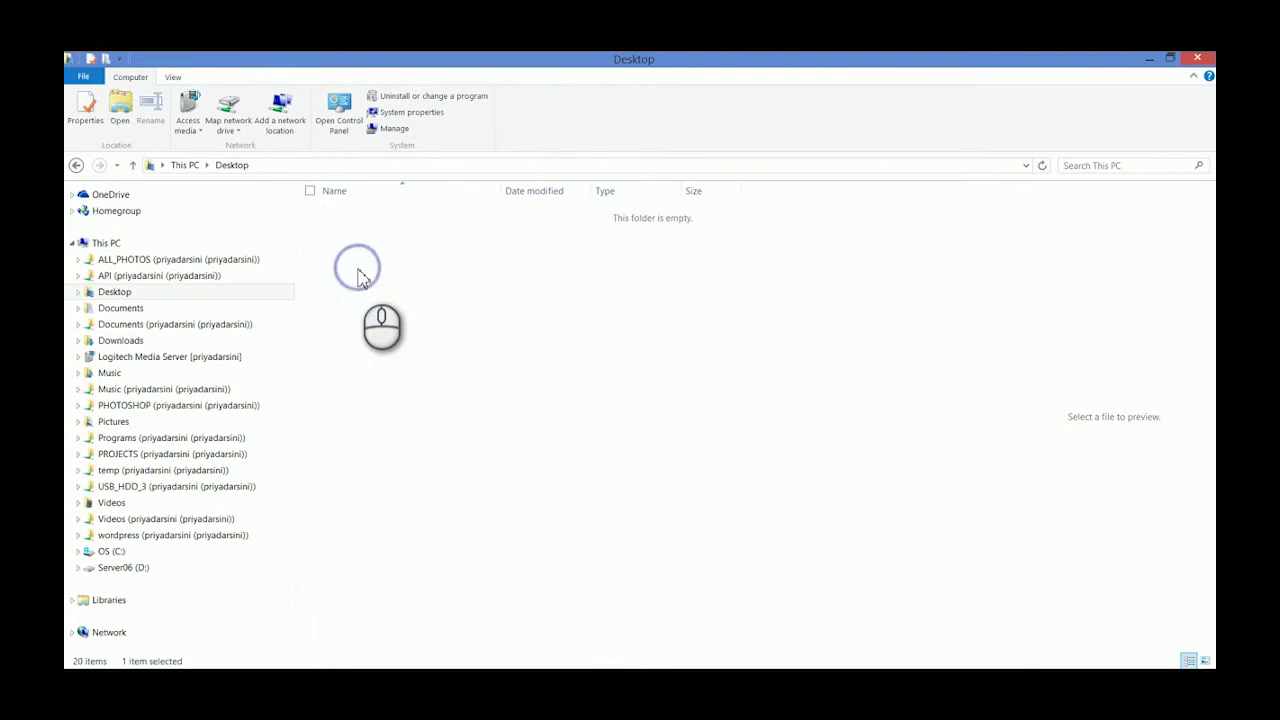
left_click(378, 230)
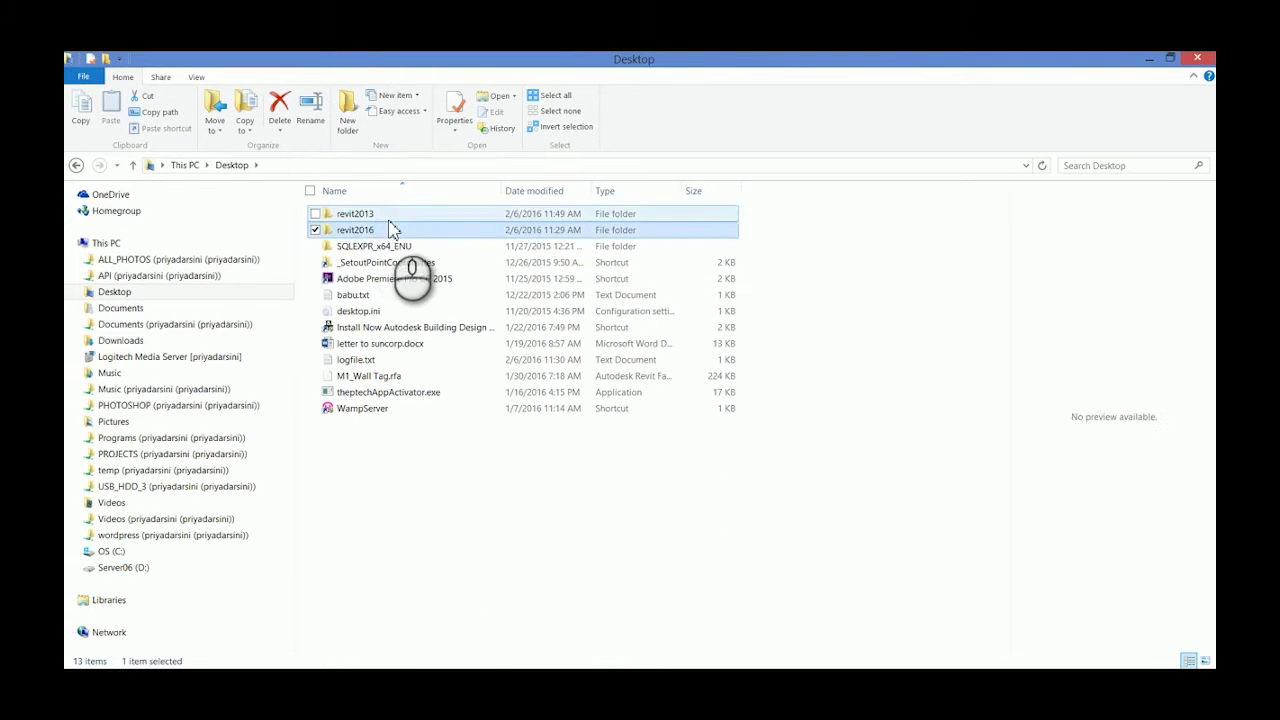
double_click(378, 230)
left_click(380, 232)
double_click(380, 232)
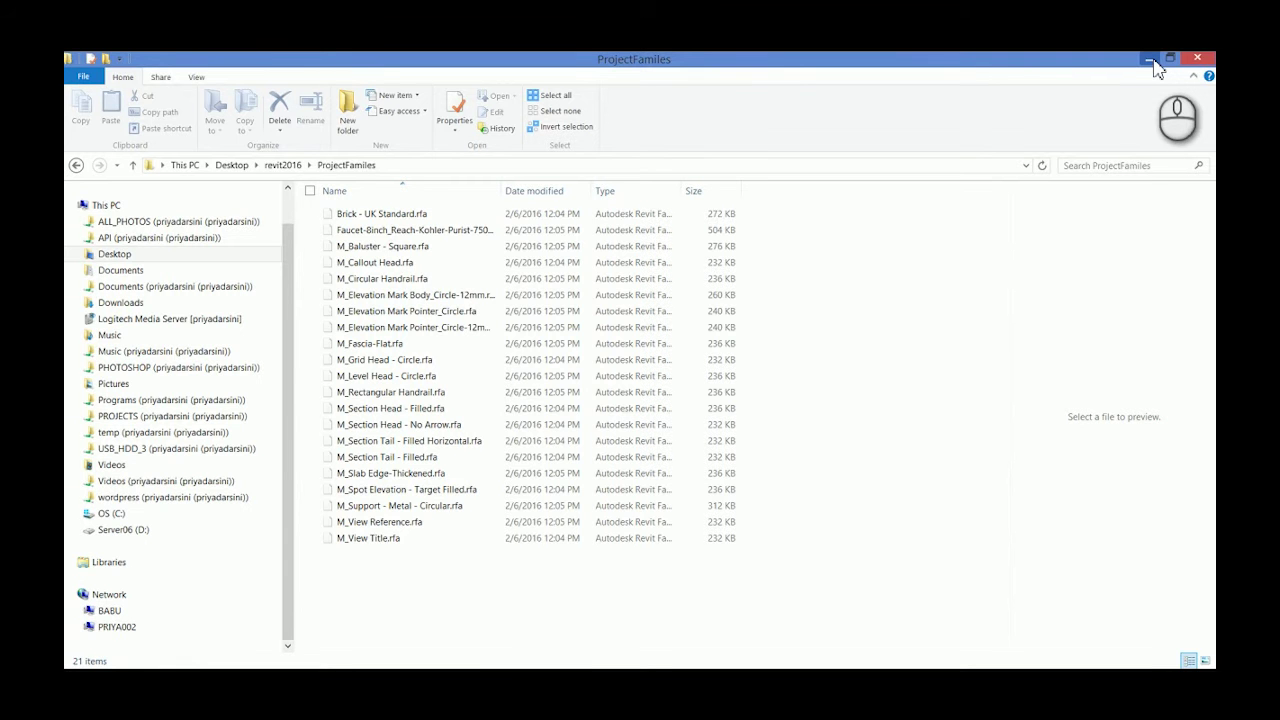
left_click(1150, 60)
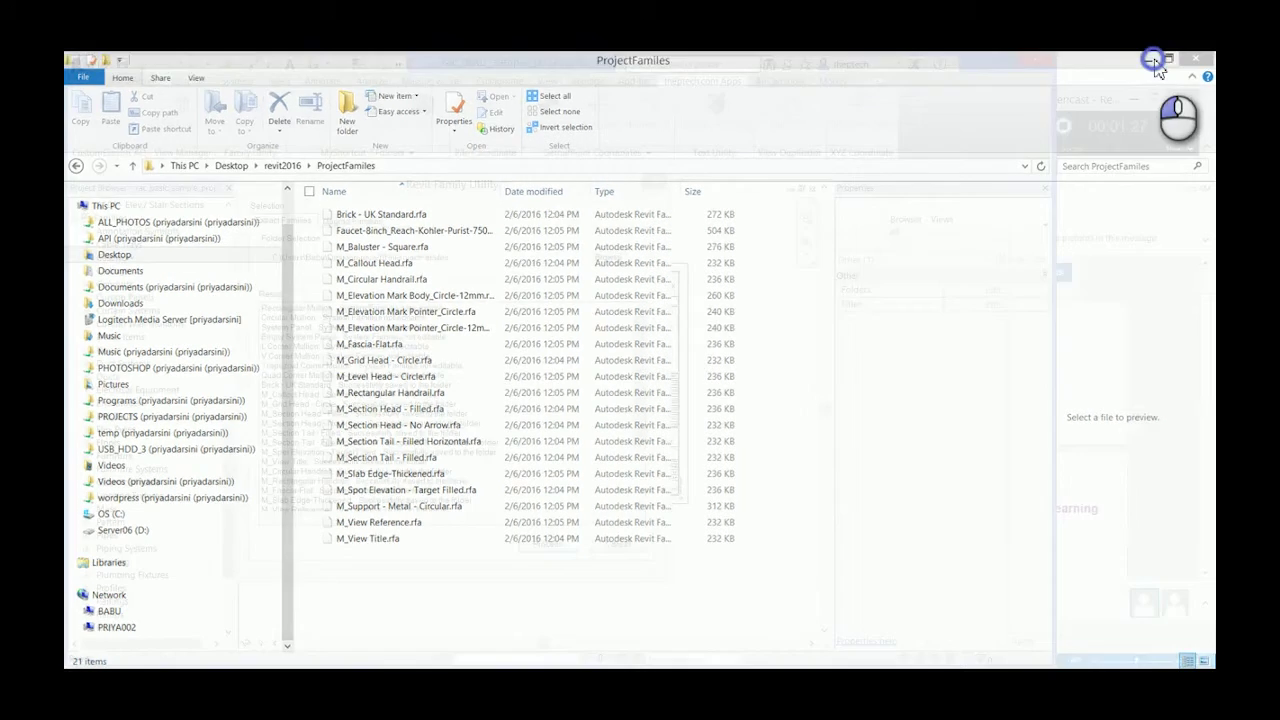
- Scroll through and close the extraction results, then reopen Family Utility on its Upgrade Families page
left_click(740, 405)
left_click_drag(742, 420, 750, 515)
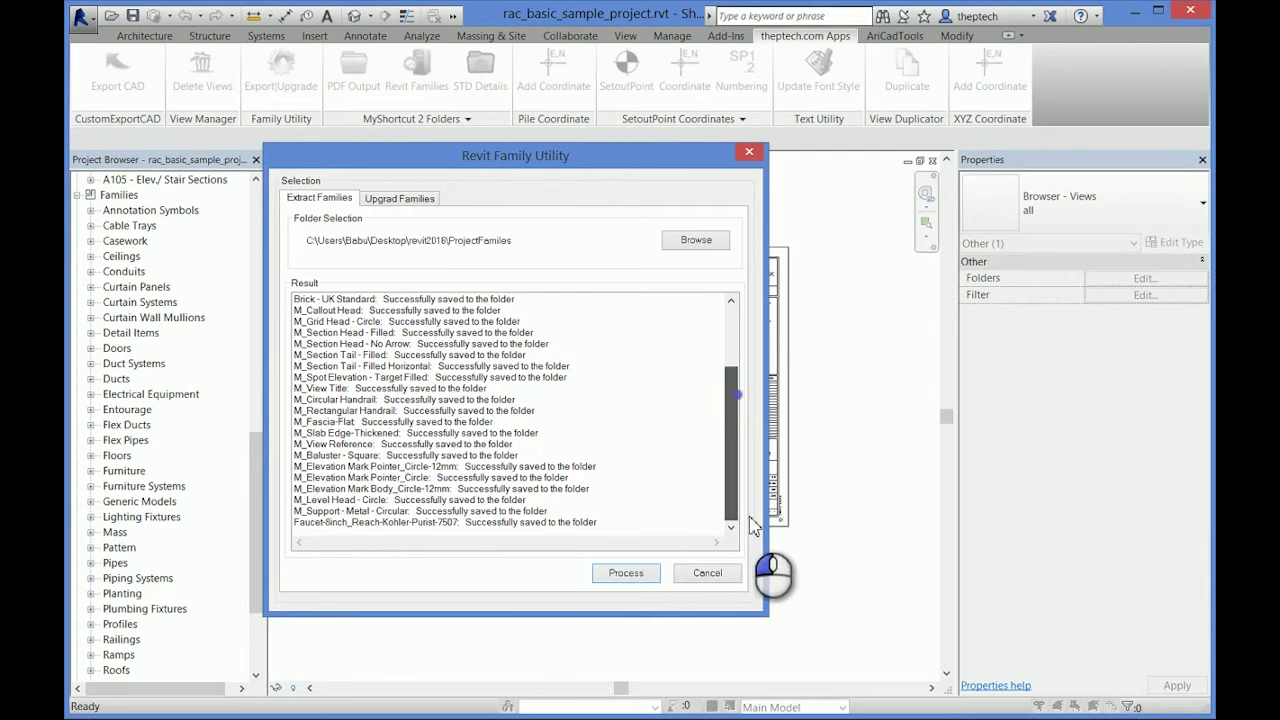
left_click(705, 573)
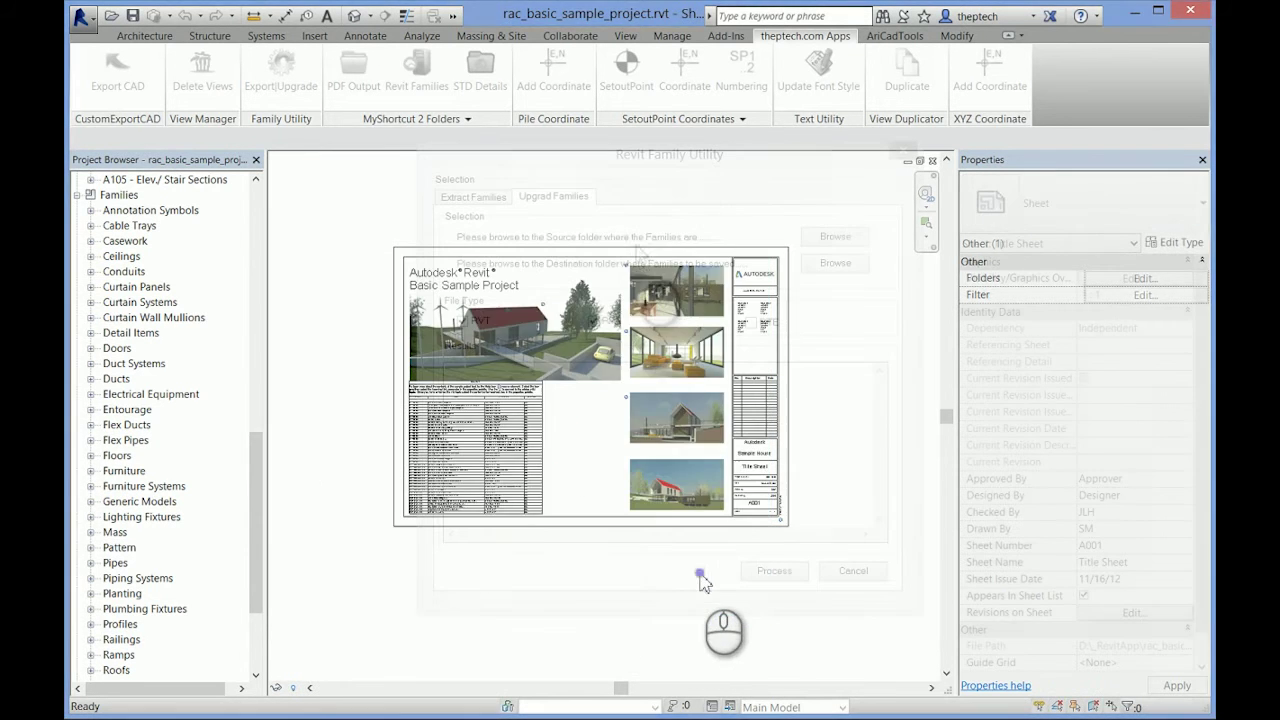
left_click(281, 75)
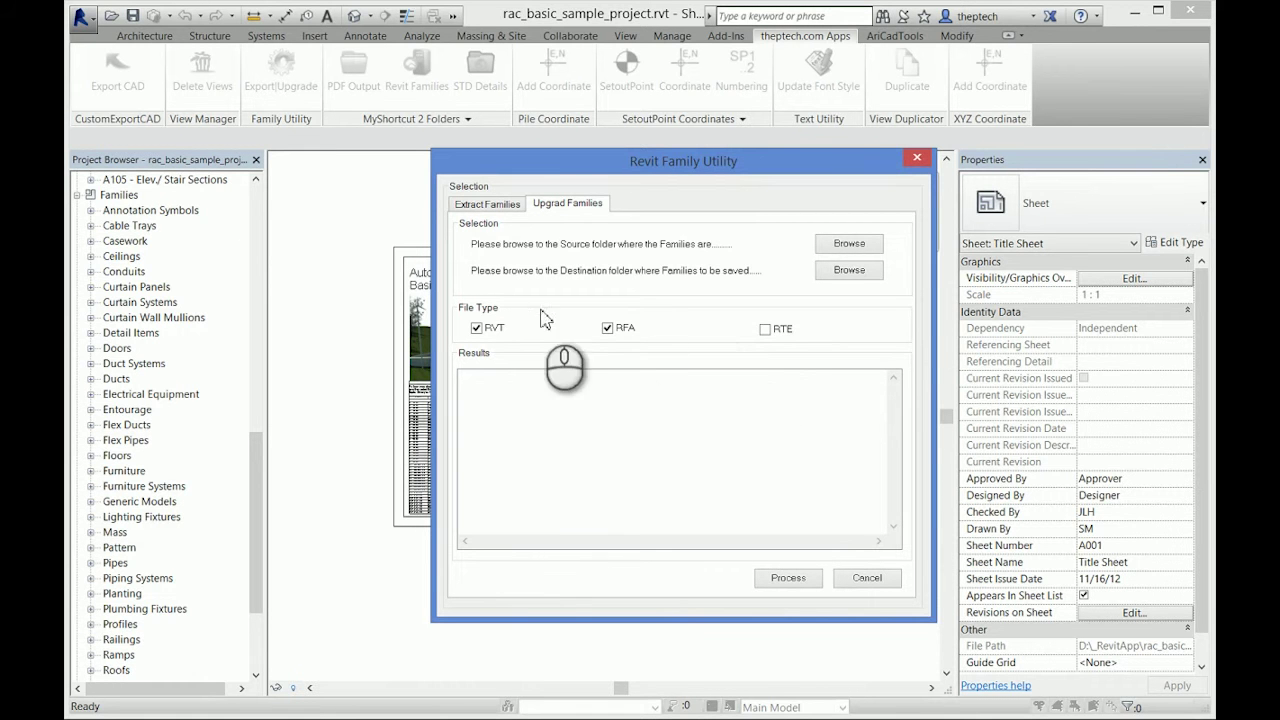
- Untick RVT so only RFA files upgrade, and set Desktop\revit2013 as the source folder
left_click(500, 331)
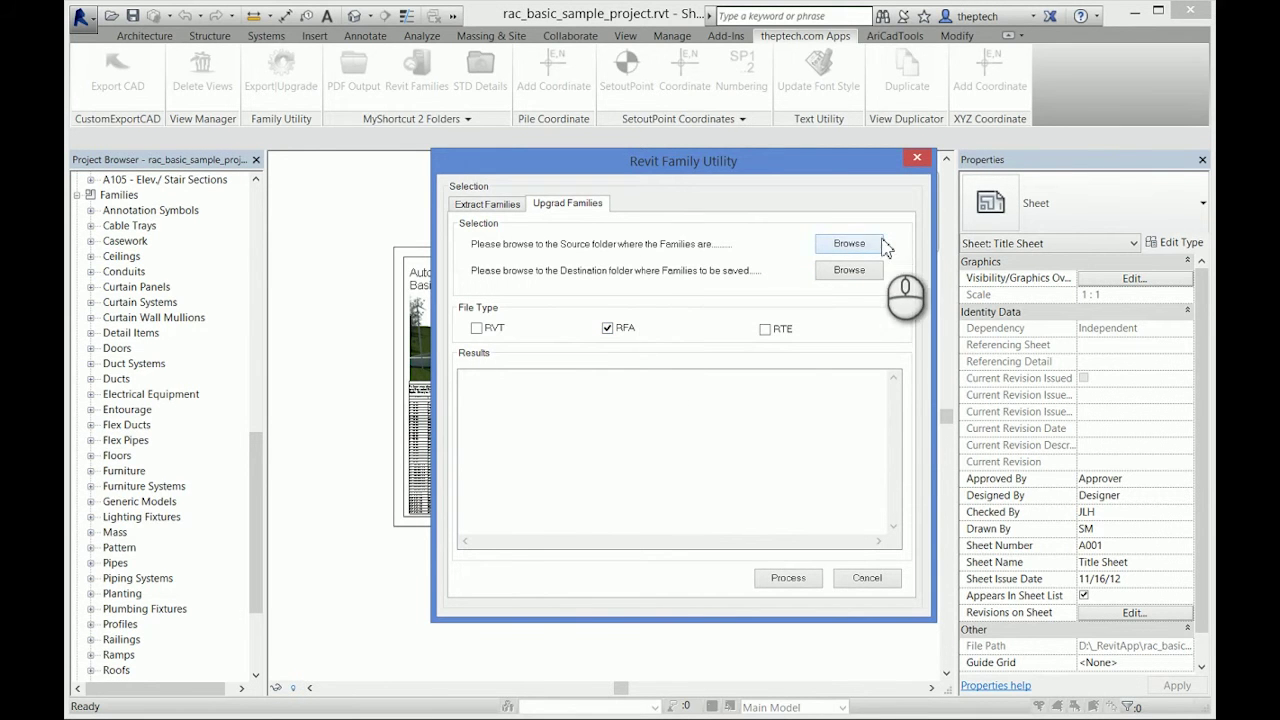
left_click(849, 243)
left_click_drag(795, 372, 795, 420)
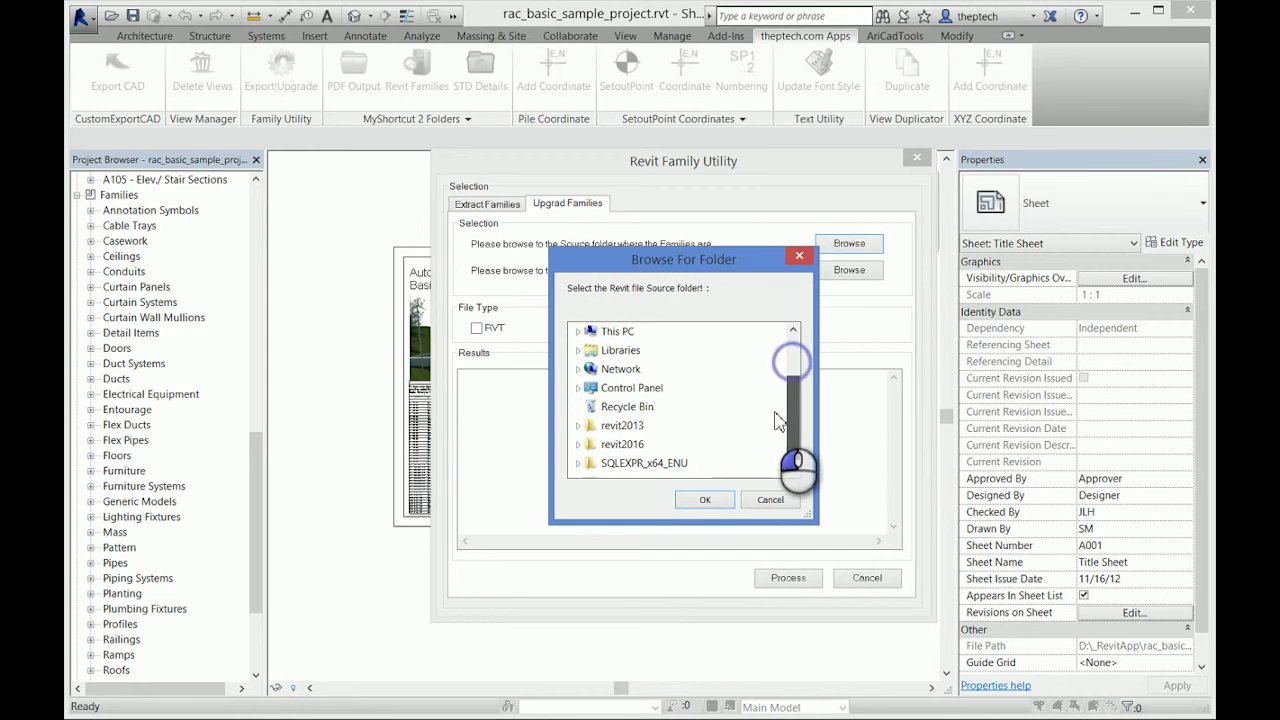
left_click(630, 425)
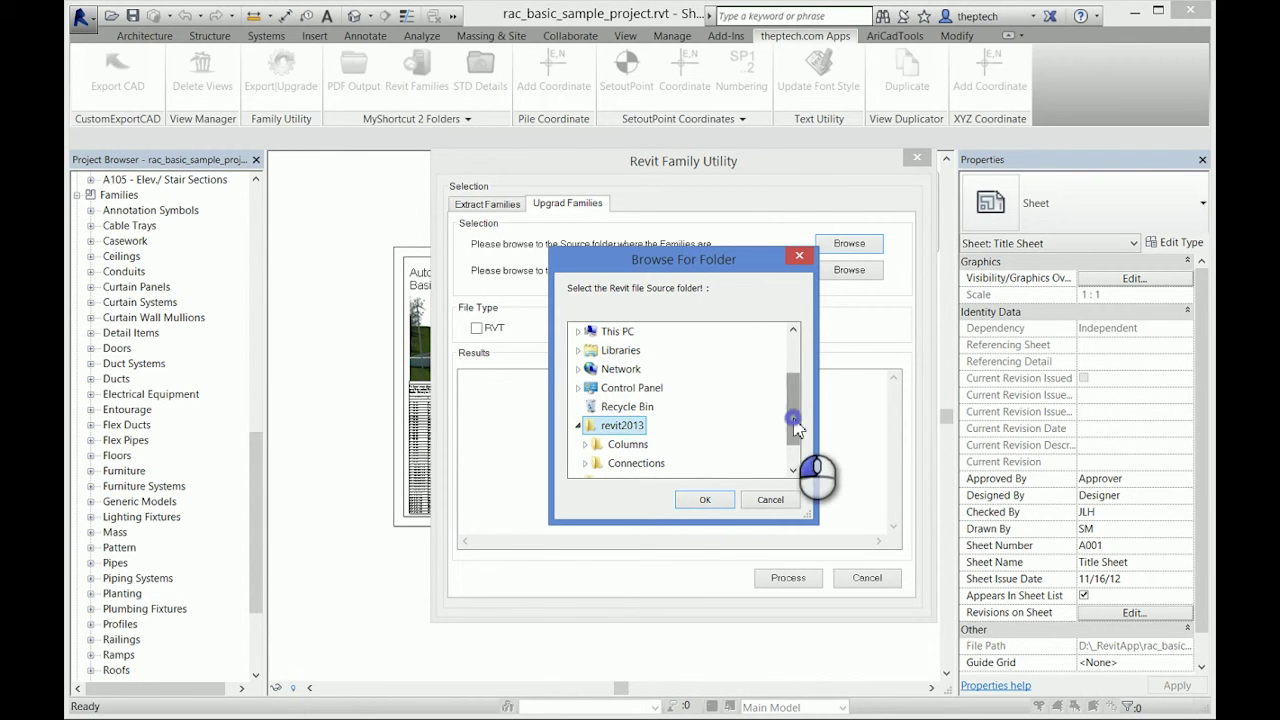
left_click_drag(795, 425, 795, 437)
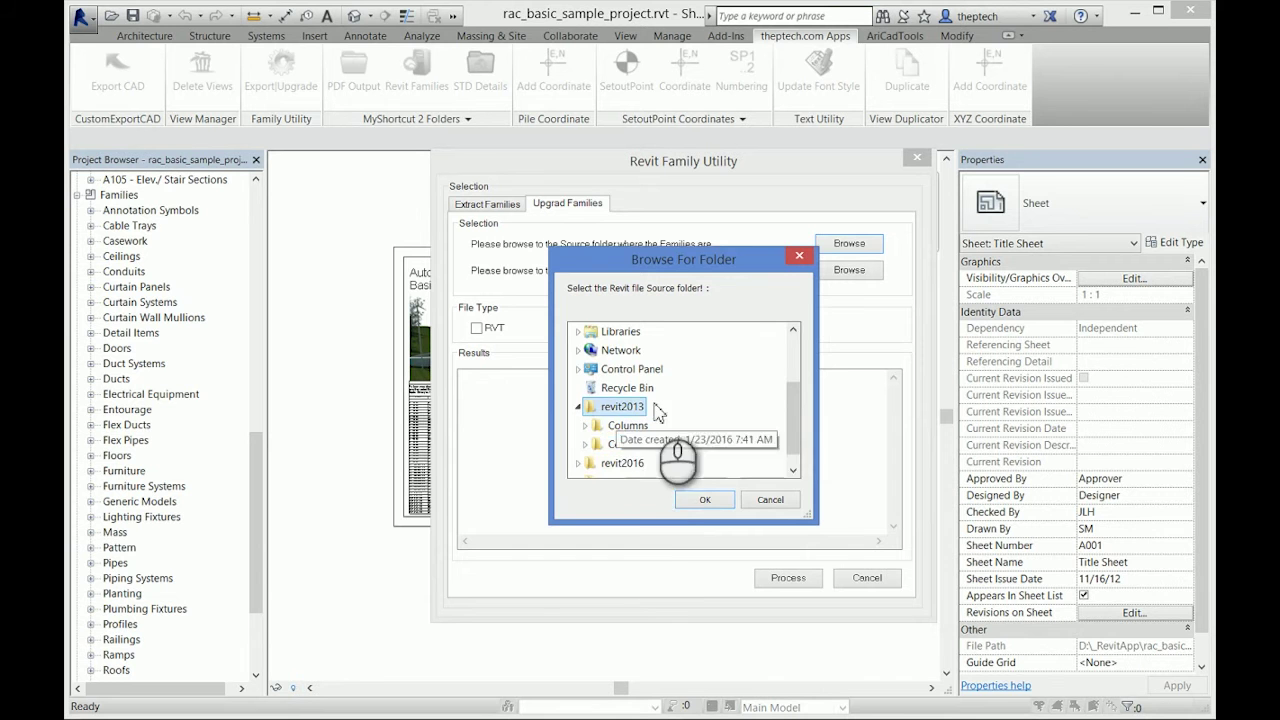
left_click(700, 499)
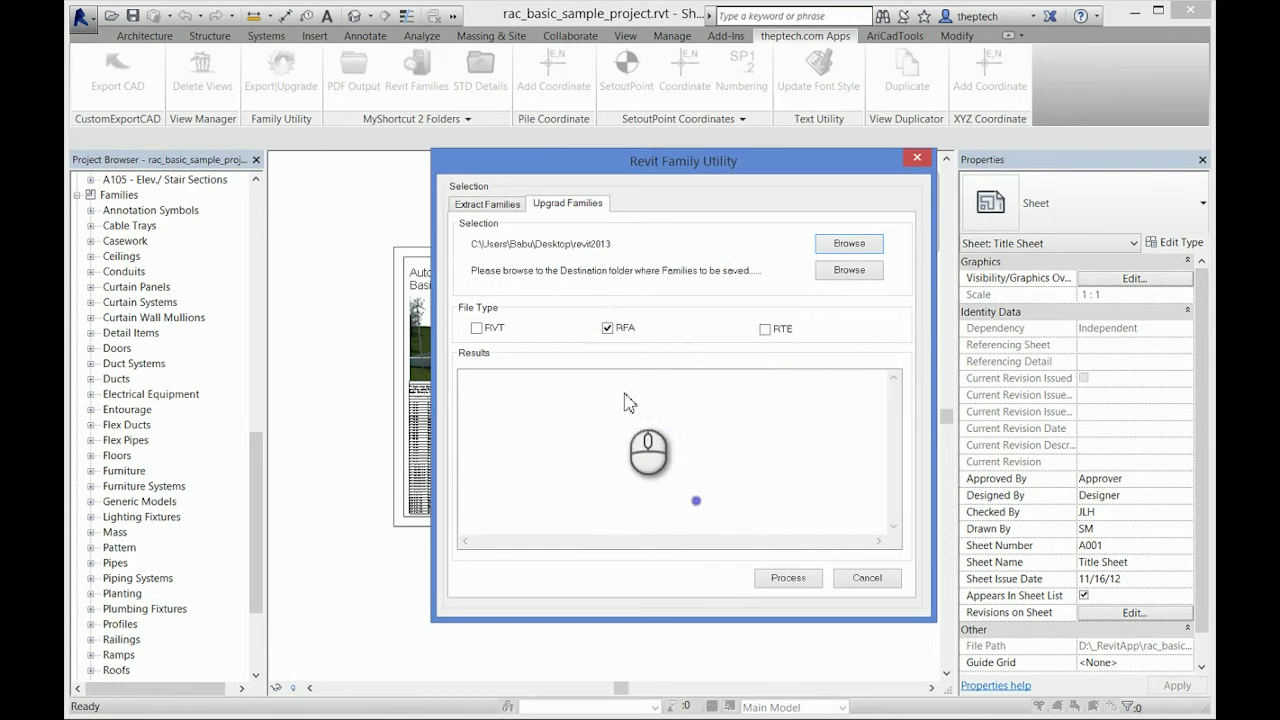
- Set the upgrade destination to the familes folder inside revit2016
left_click(846, 272)
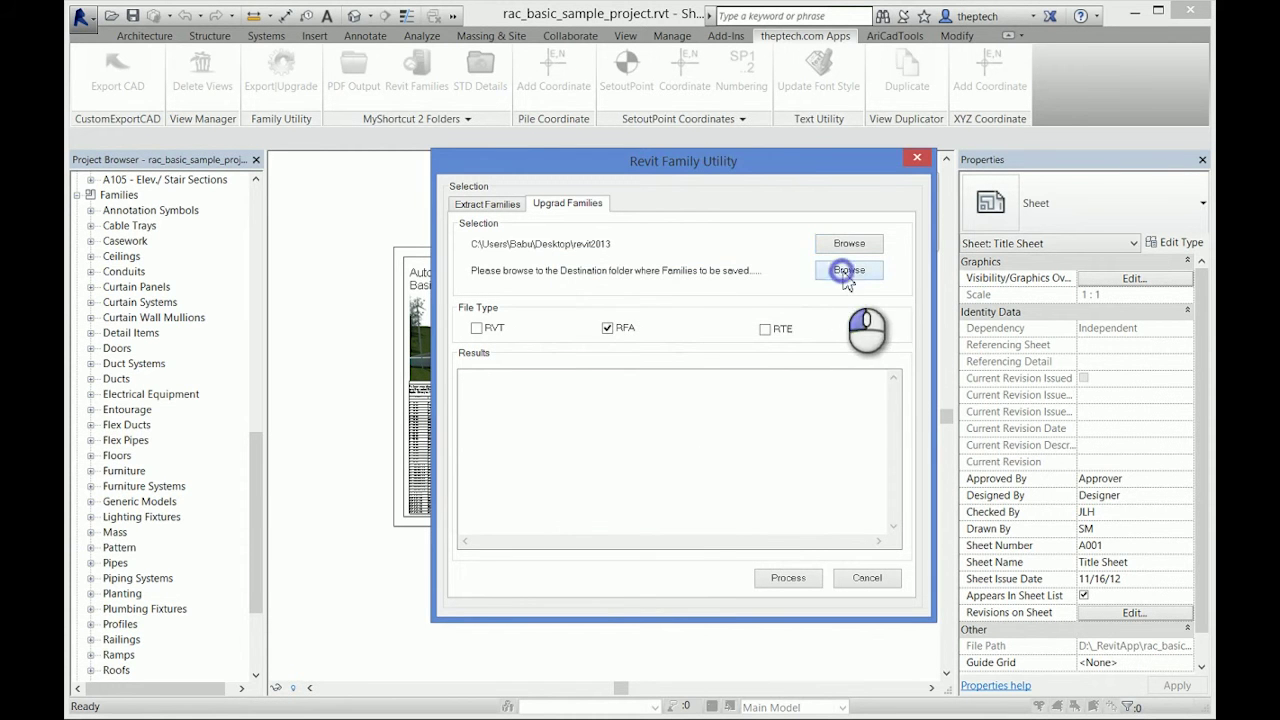
scroll(792, 380, "down", 2)
left_click(621, 445)
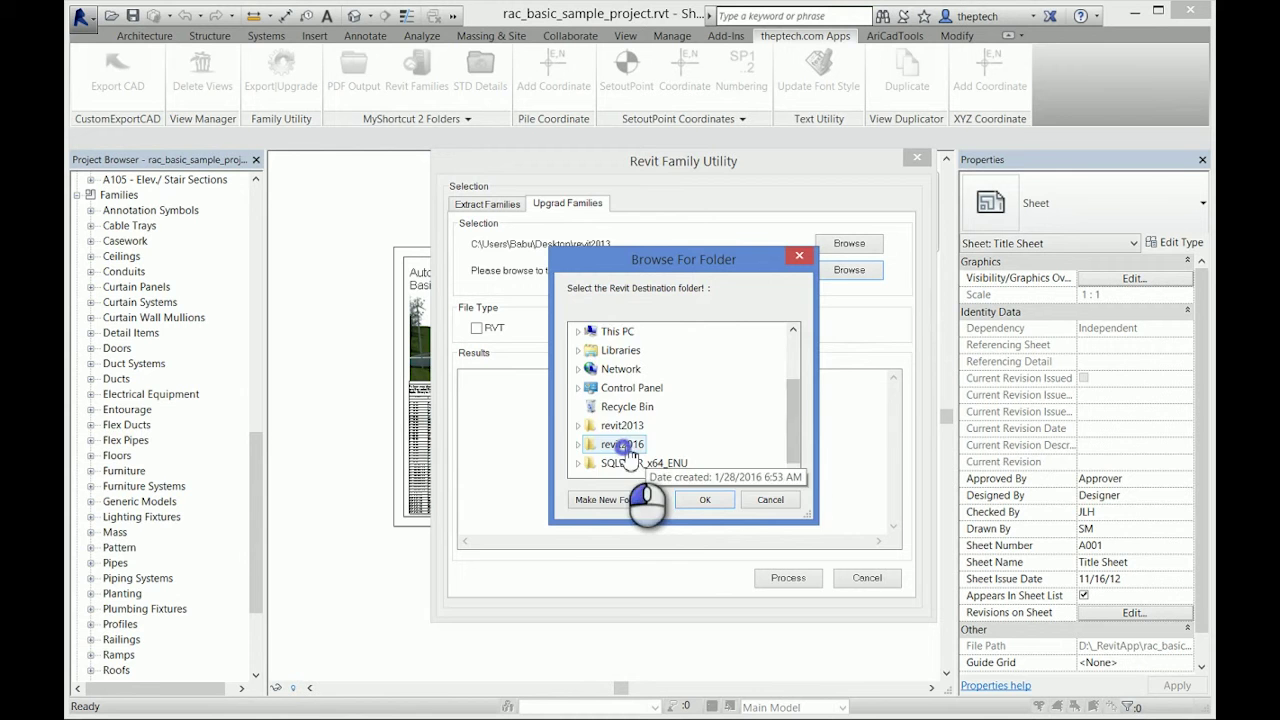
left_click(627, 447)
left_click(702, 498)
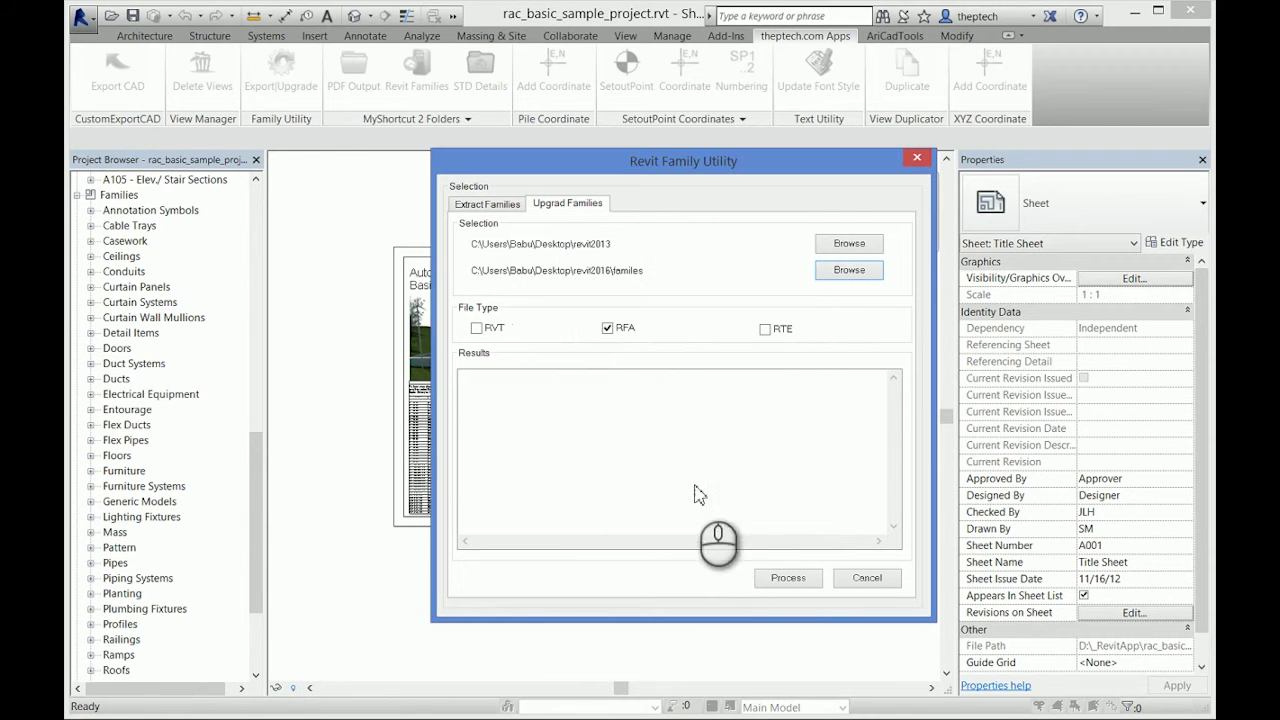
- Run the upgrade of all 75 RFA families and bring the Family Utility forward to follow progress
left_click(788, 579)
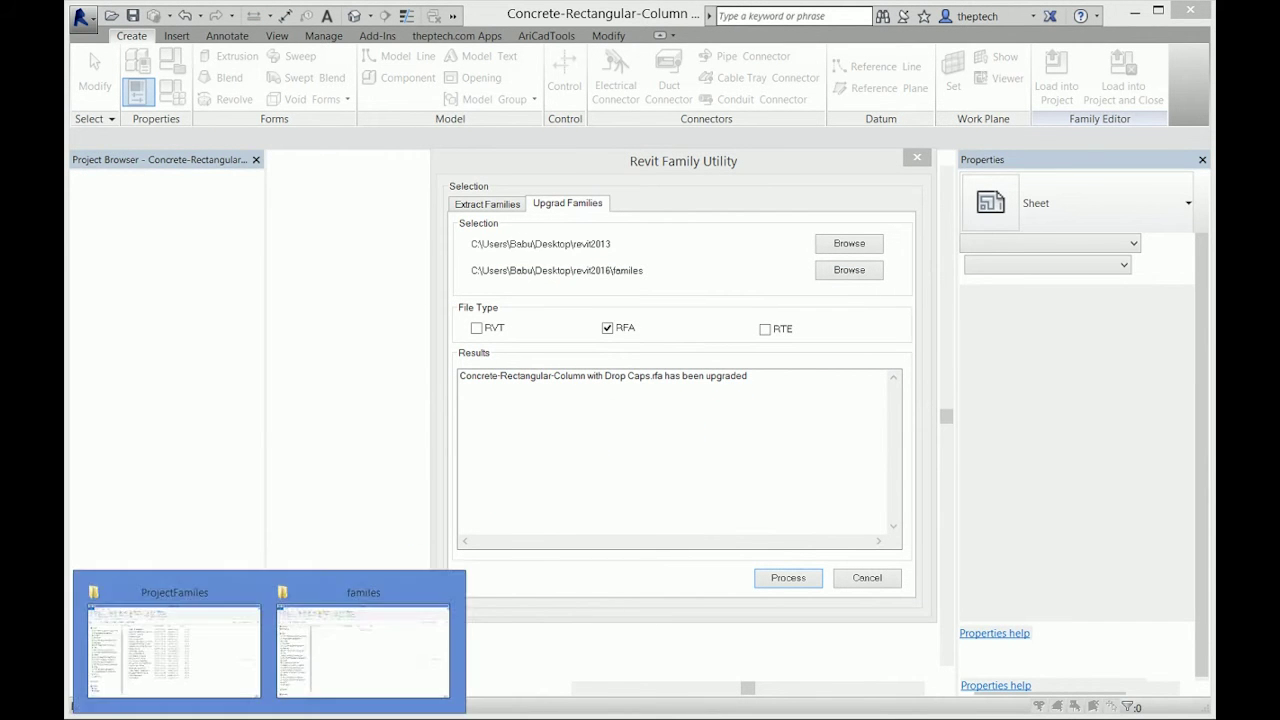
left_click(603, 352)
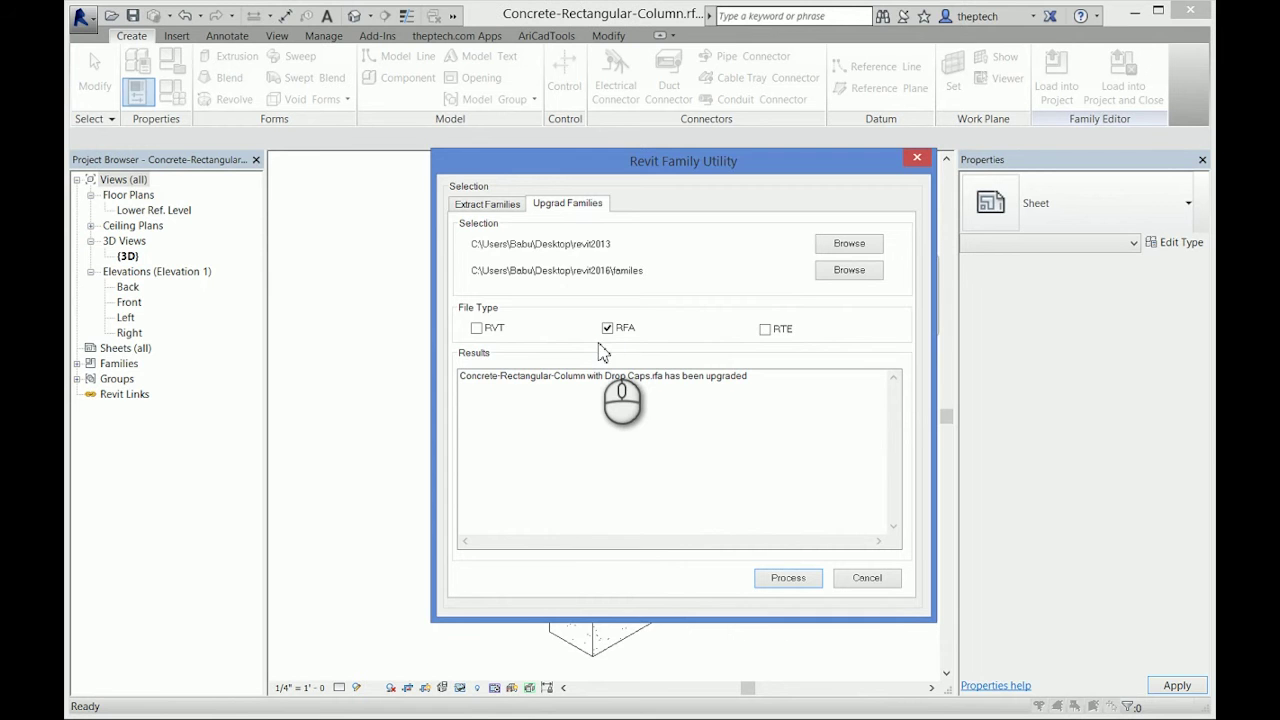